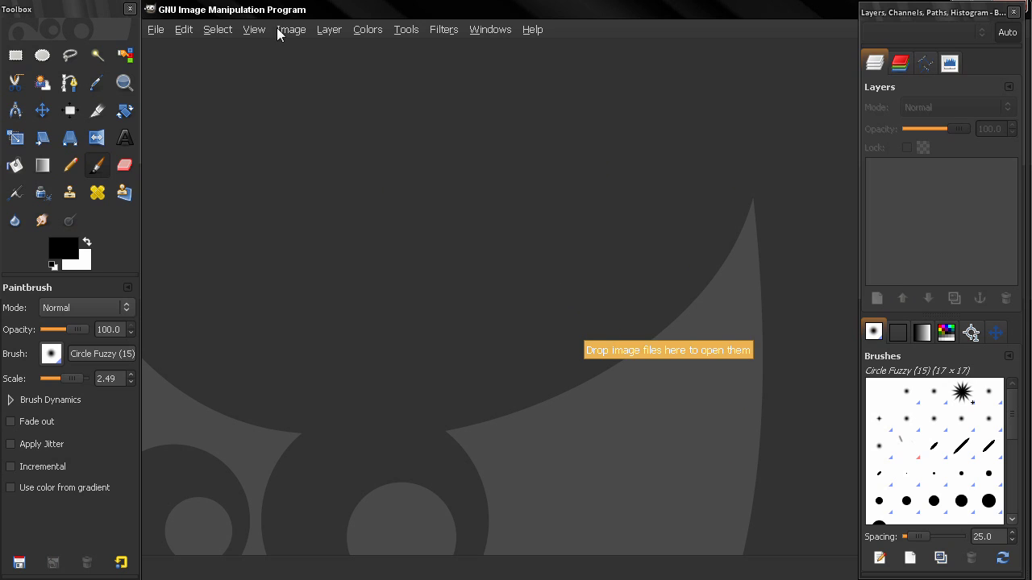
- Create a new 200×100 pixel image with its background filled with transparency
{"action": "left_click", "coordinate": [155, 29]}
{"action": "left_click", "coordinate": [171, 49]}
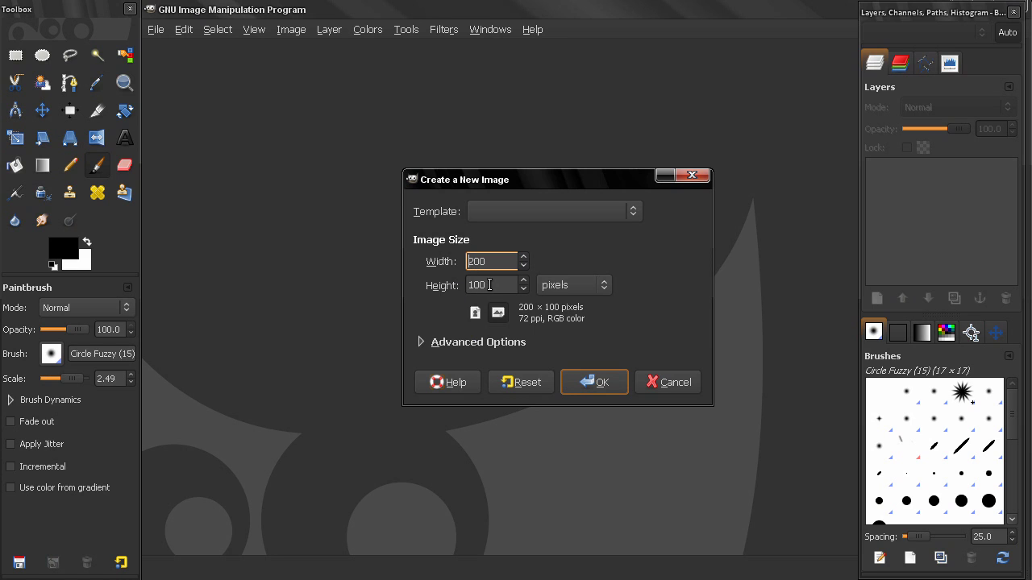
{"action": "left_click", "coordinate": [467, 342]}
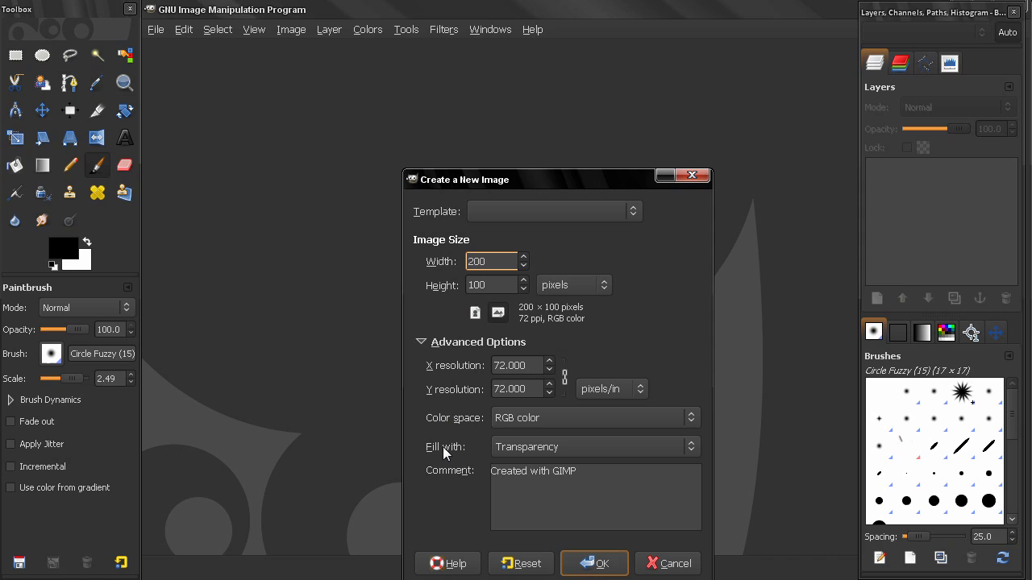
{"action": "left_click", "coordinate": [549, 451]}
{"action": "left_click", "coordinate": [537, 449]}
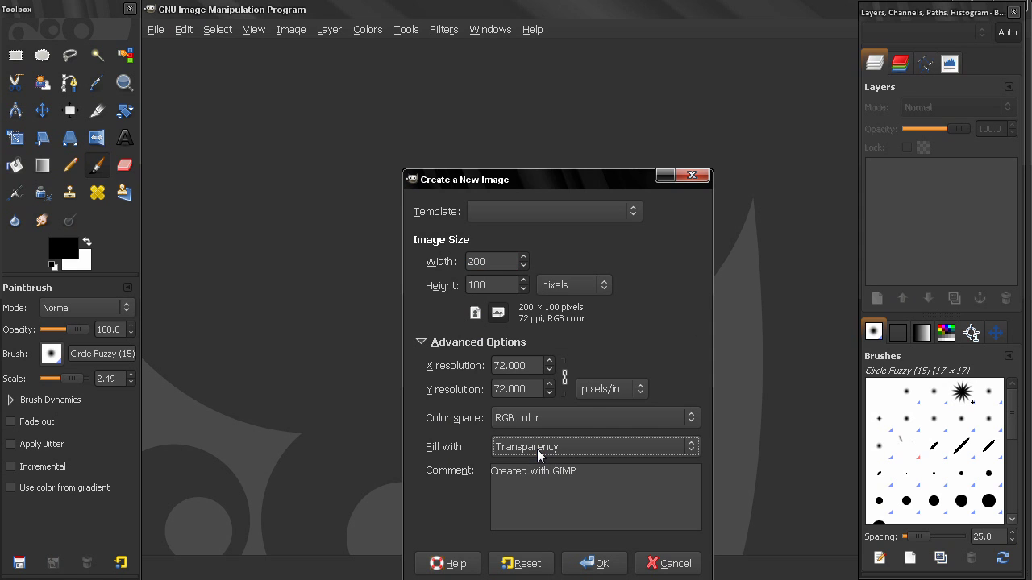
{"action": "left_click", "coordinate": [593, 562]}
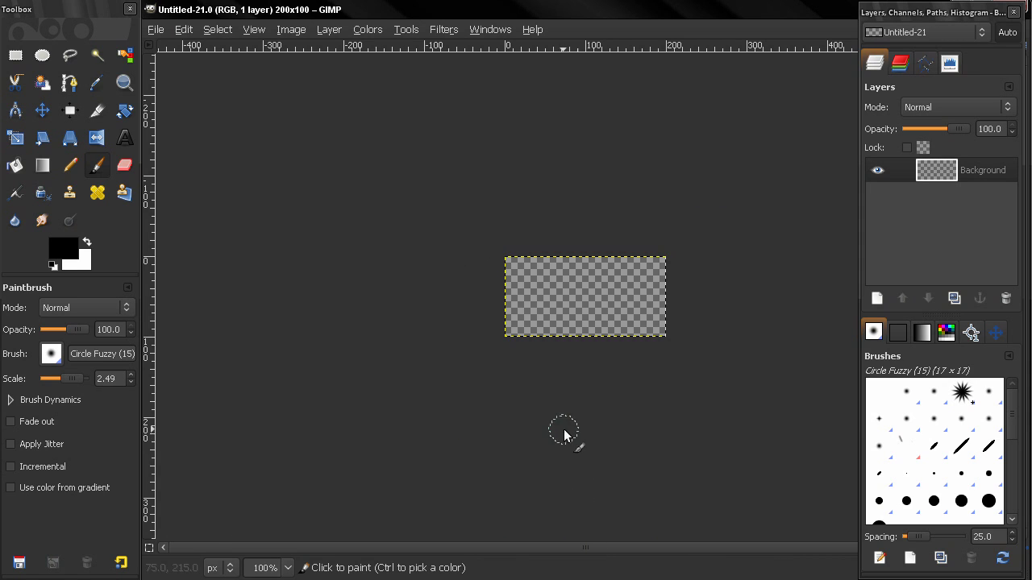
- Draw a text box on the canvas and type 'PhotoAdvaned' with the Text tool
{"action": "left_click", "coordinate": [120, 139]}
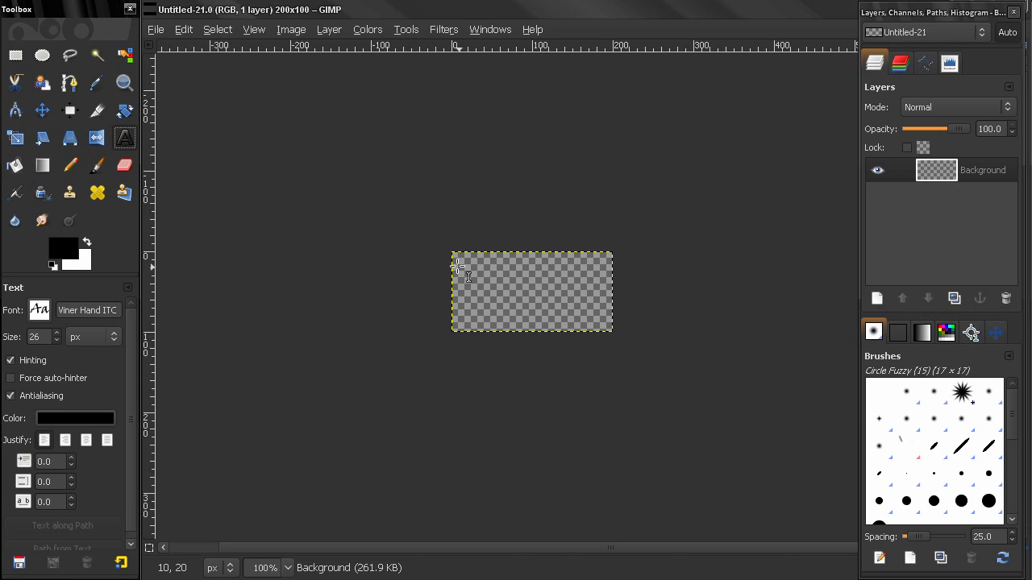
{"action": "left_click", "coordinate": [478, 288]}
{"action": "left_click_drag", "start_coordinate": [457, 266], "coordinate": [604, 317]}
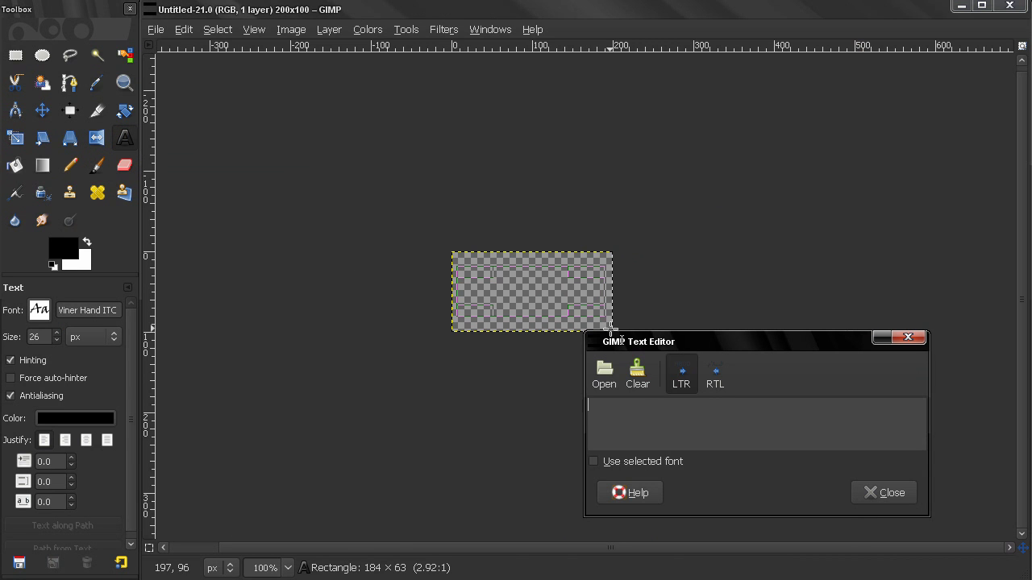
{"action": "left_click", "coordinate": [611, 422]}
{"action": "type", "text": "P"}
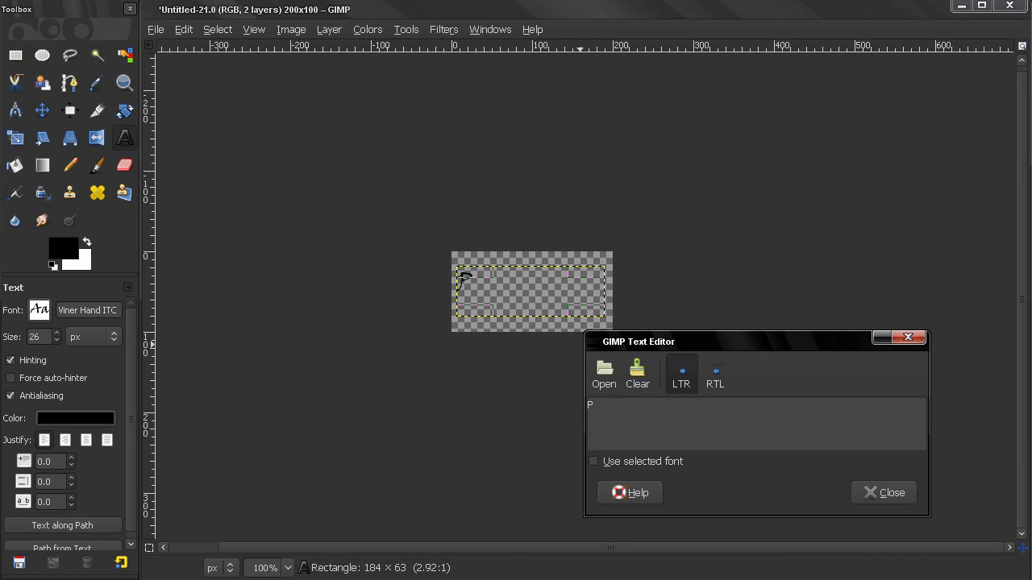
{"action": "type", "text": "hotoAdvaned"}
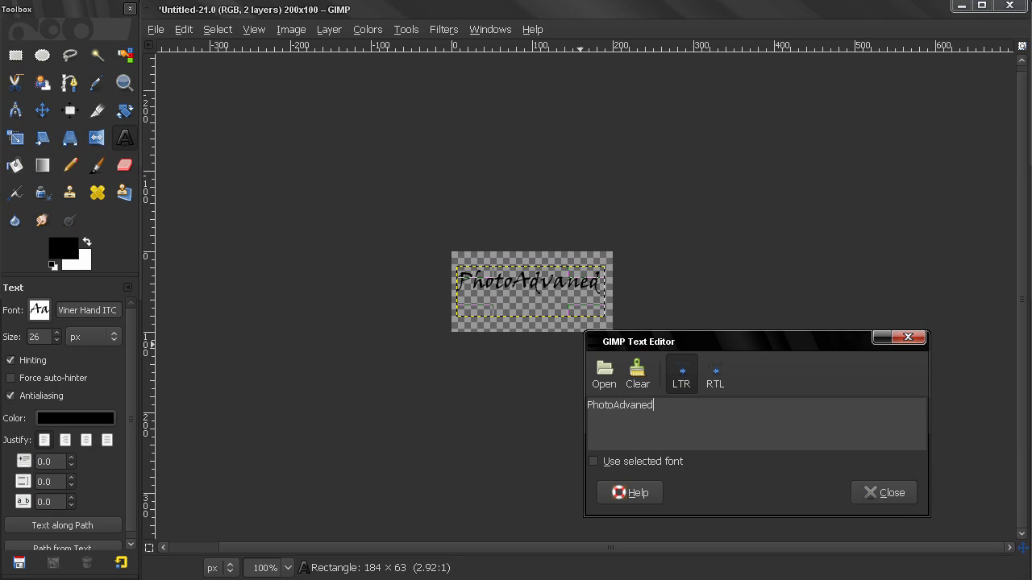
- Insert the missing 'c' to spell 'PhotoAdvanced' and close the text editor
{"action": "left_click", "coordinate": [642, 406]}
{"action": "type", "text": "c"}
{"action": "left_click", "coordinate": [871, 487]}
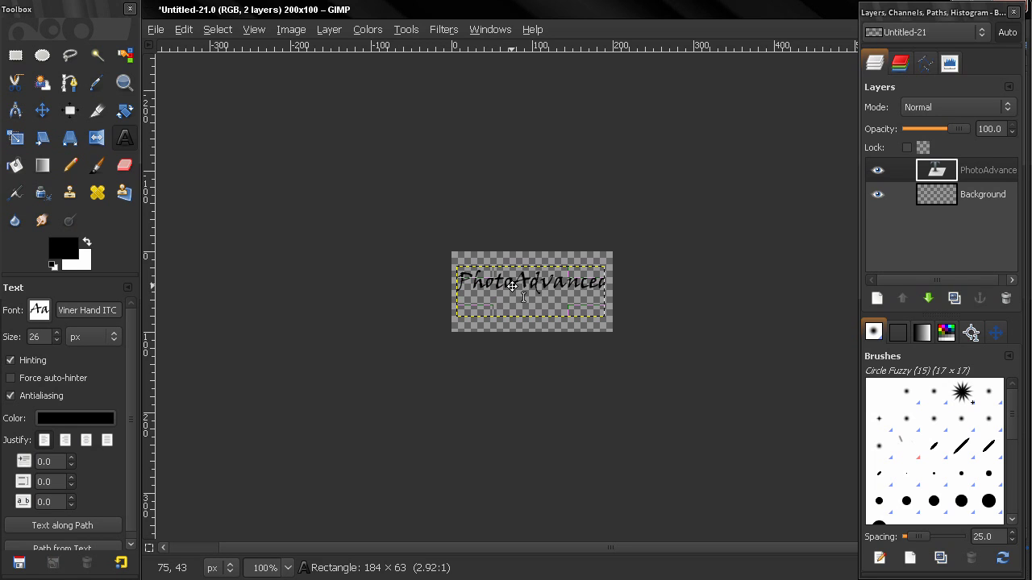
{"action": "left_click", "coordinate": [591, 292]}
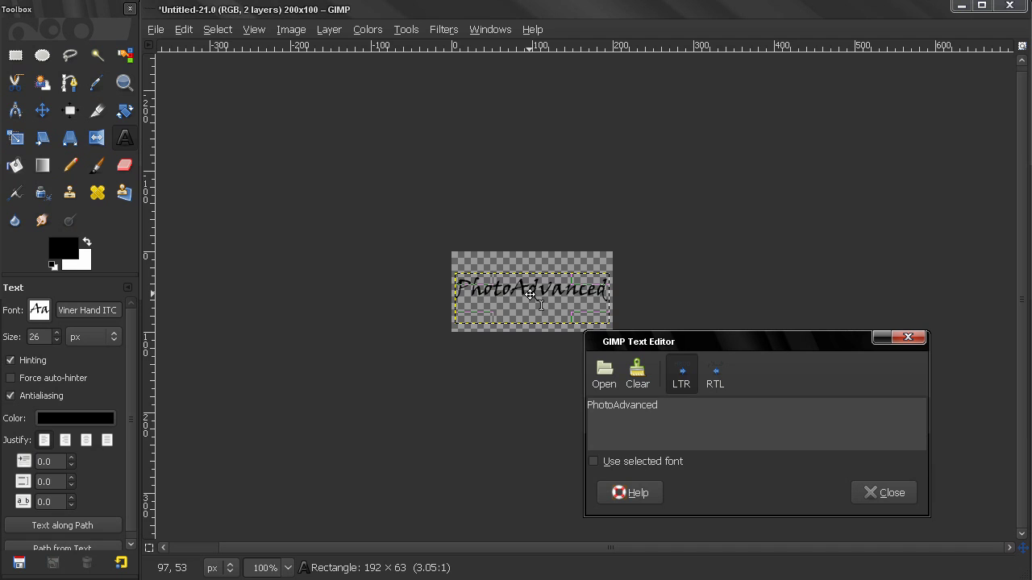
- Apply a default Drop Shadow (8×8 offset, blur 15, 80% opacity) to the text
{"action": "left_click", "coordinate": [433, 31]}
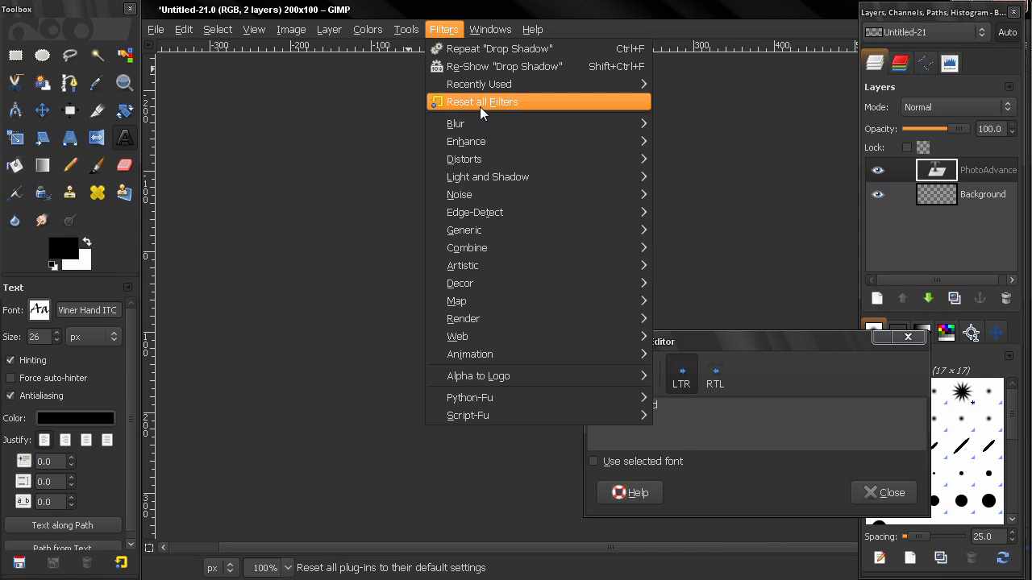
{"action": "mouse_move", "coordinate": [587, 178]}
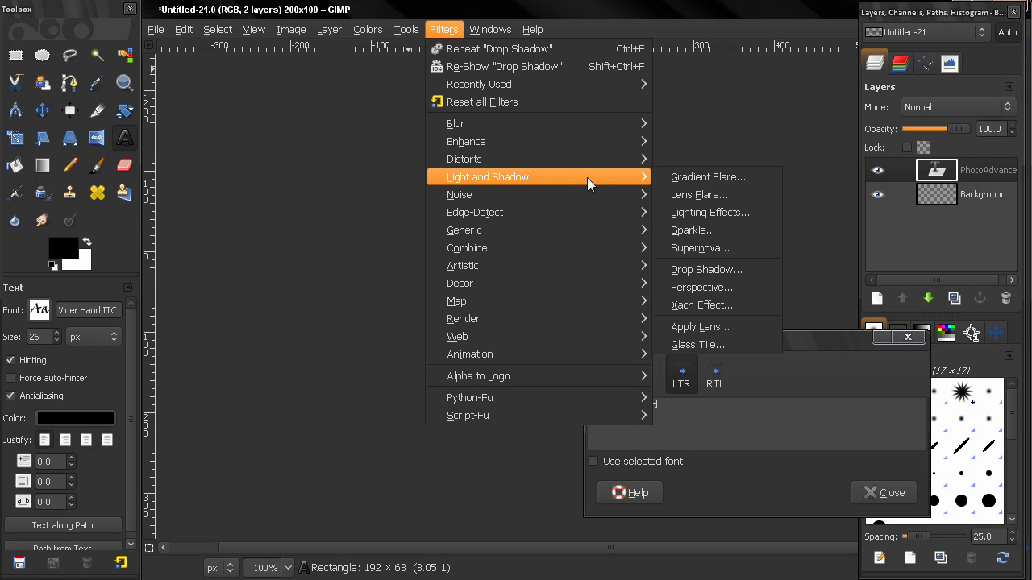
{"action": "left_click", "coordinate": [700, 273]}
{"action": "left_click_drag", "start_coordinate": [124, 25], "coordinate": [269, 54]}
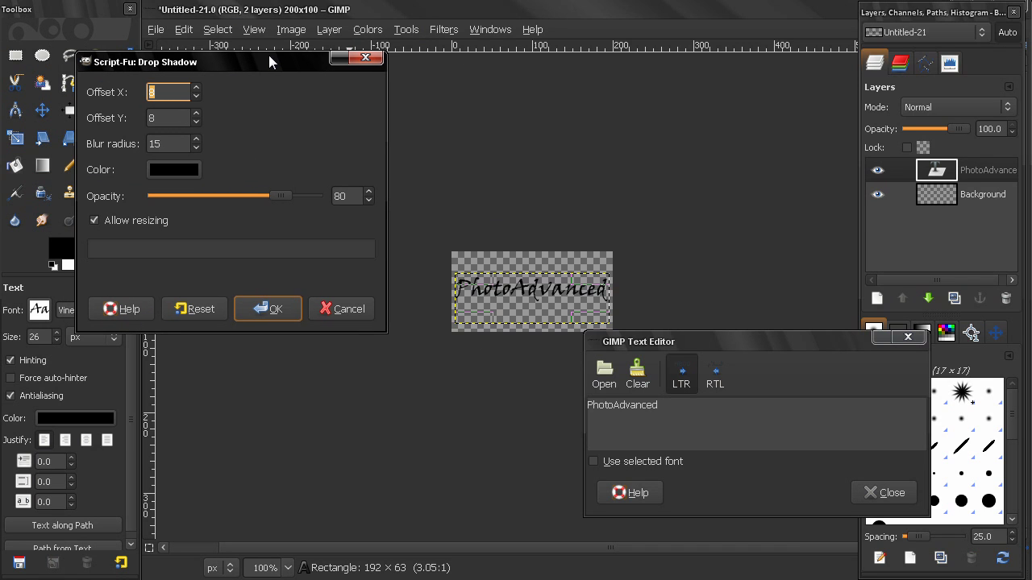
{"action": "left_click", "coordinate": [261, 300]}
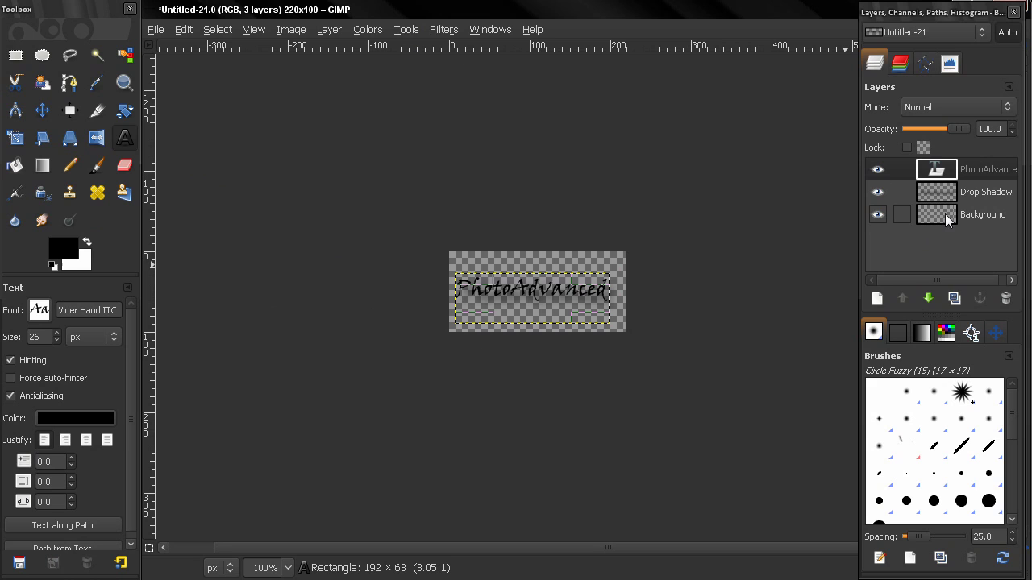
- Merge the PhotoAdvanced text and Drop Shadow layers down into Background
{"action": "right_click", "coordinate": [967, 178]}
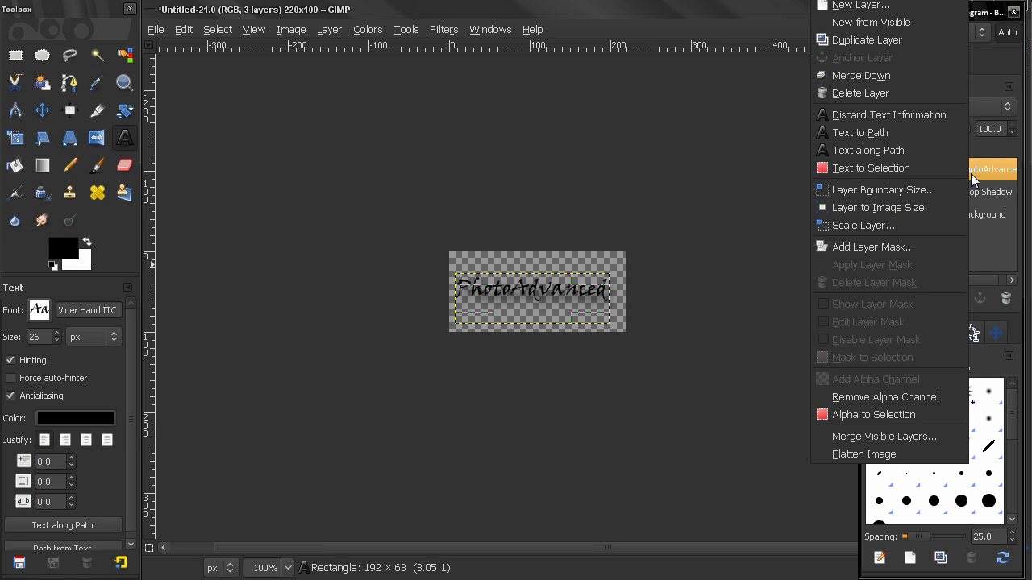
{"action": "left_click", "coordinate": [895, 75]}
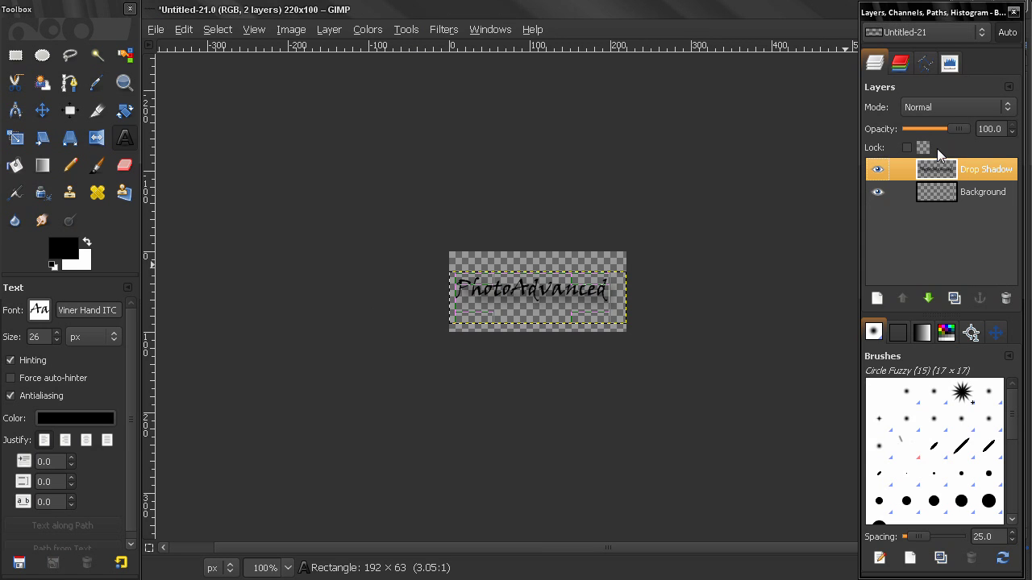
{"action": "right_click", "coordinate": [945, 172]}
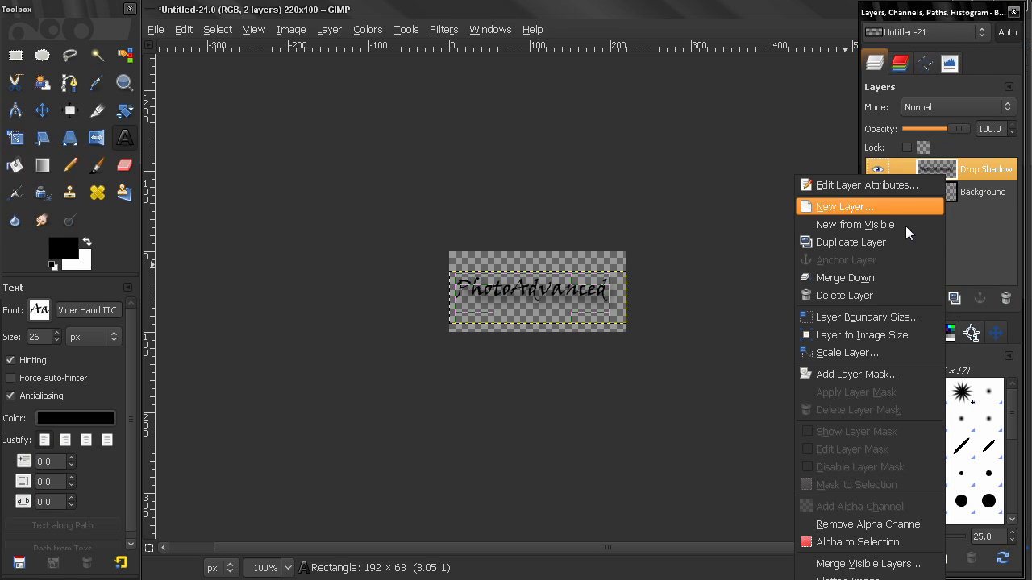
{"action": "left_click", "coordinate": [864, 279]}
- Crop the canvas tightly around the signature to 216×44 pixels
{"action": "key", "text": "shift+c"}
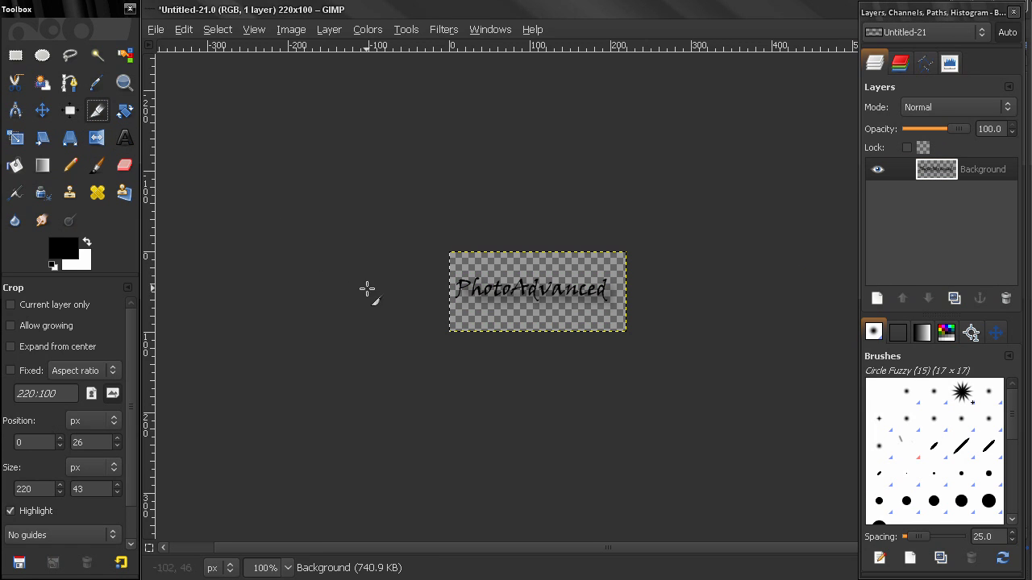
{"action": "left_click_drag", "start_coordinate": [450, 274], "coordinate": [627, 315]}
{"action": "key", "text": "Return"}
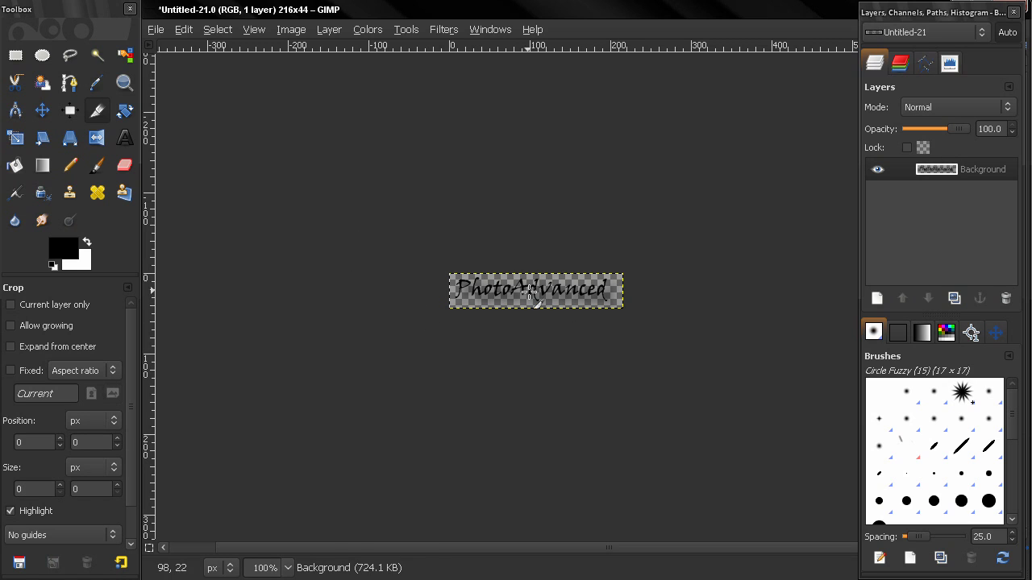
- Save the image as testbrush.gbr in GIMP's brushes folder
{"action": "left_click", "coordinate": [153, 29]}
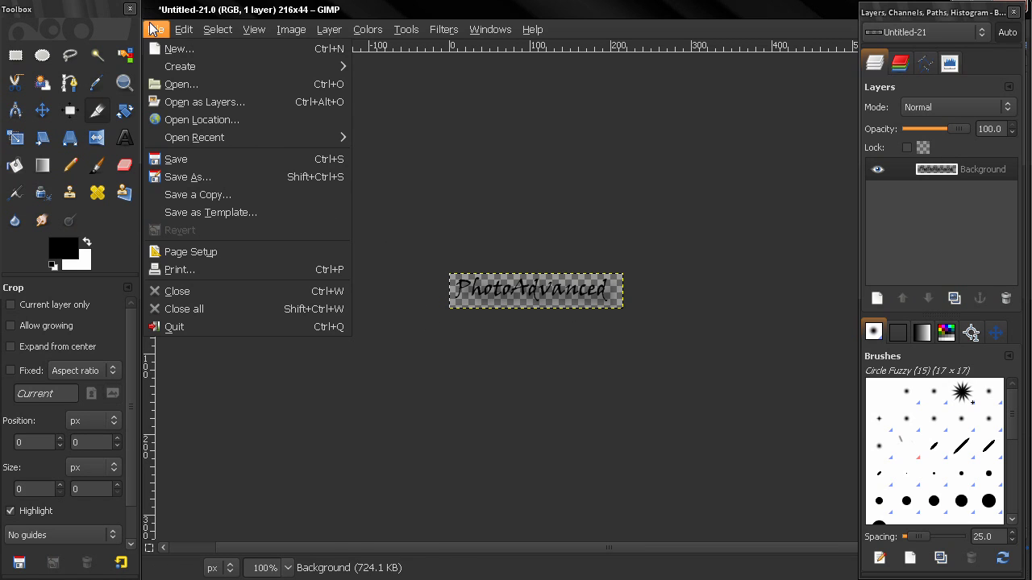
{"action": "left_click", "coordinate": [252, 184]}
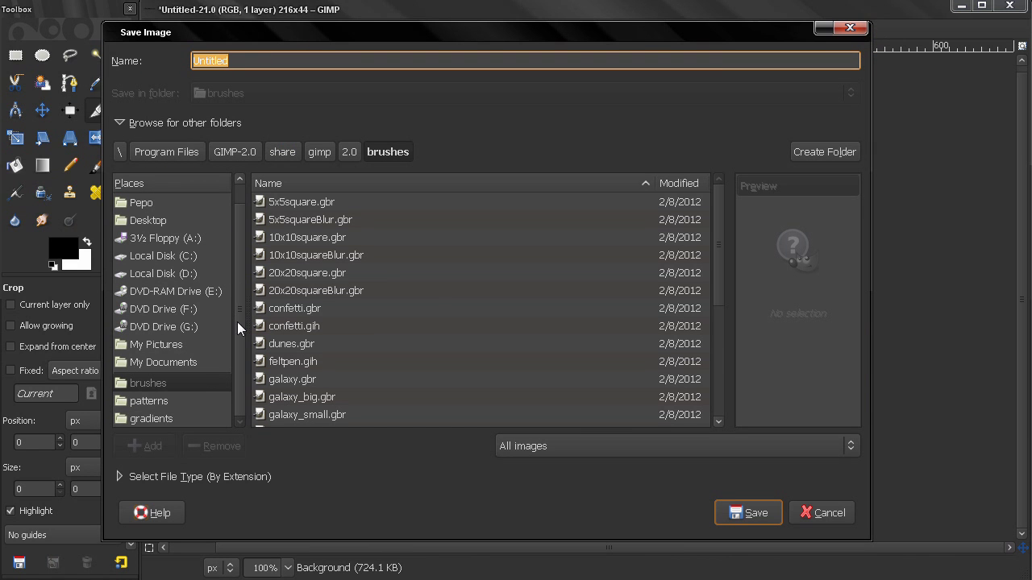
{"action": "left_click", "coordinate": [160, 383]}
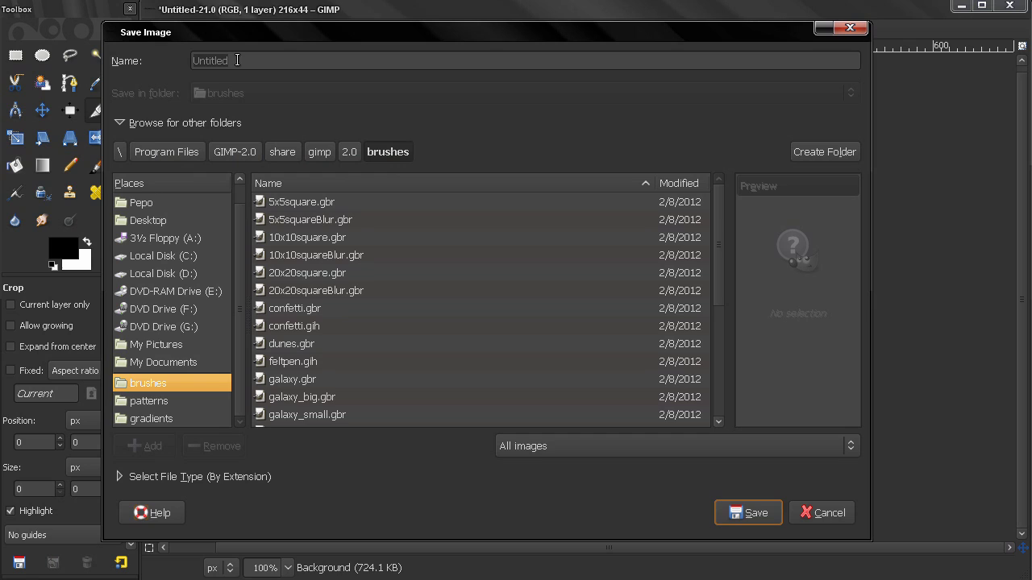
{"action": "left_click_drag", "start_coordinate": [238, 60], "coordinate": [138, 58]}
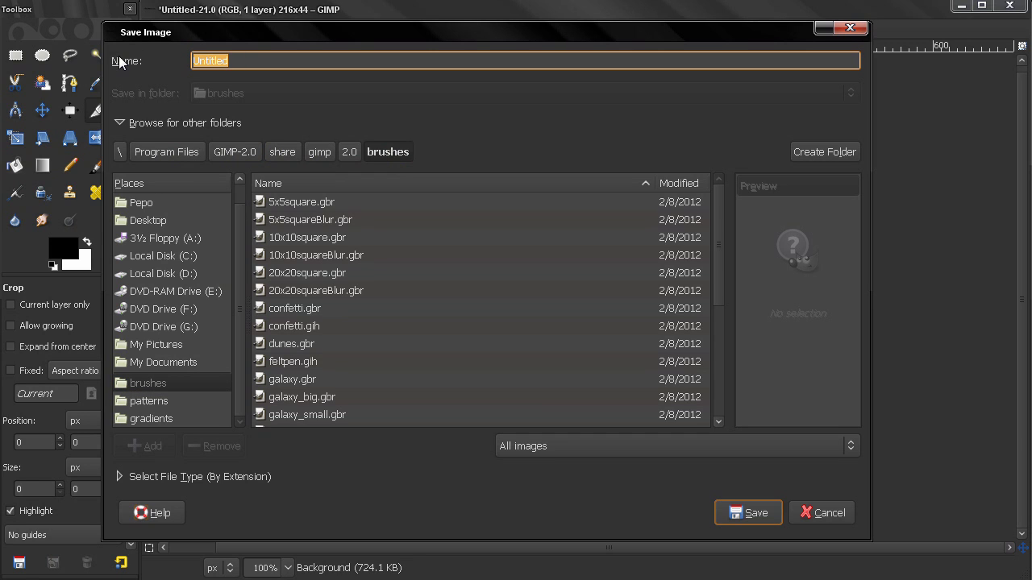
{"action": "type", "text": "testbrush.gbr"}
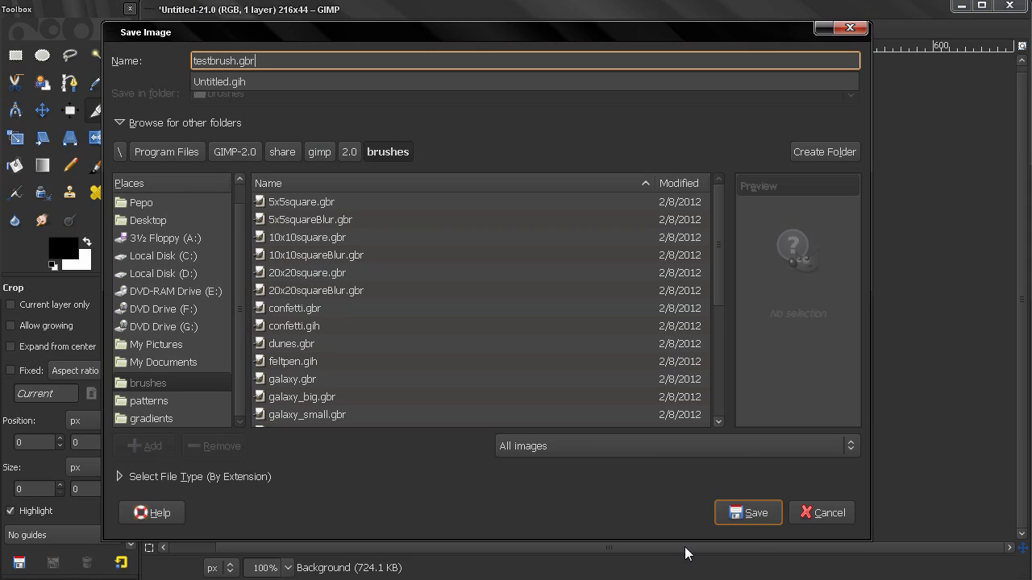
{"action": "left_click", "coordinate": [760, 516]}
{"action": "left_click", "coordinate": [760, 515]}
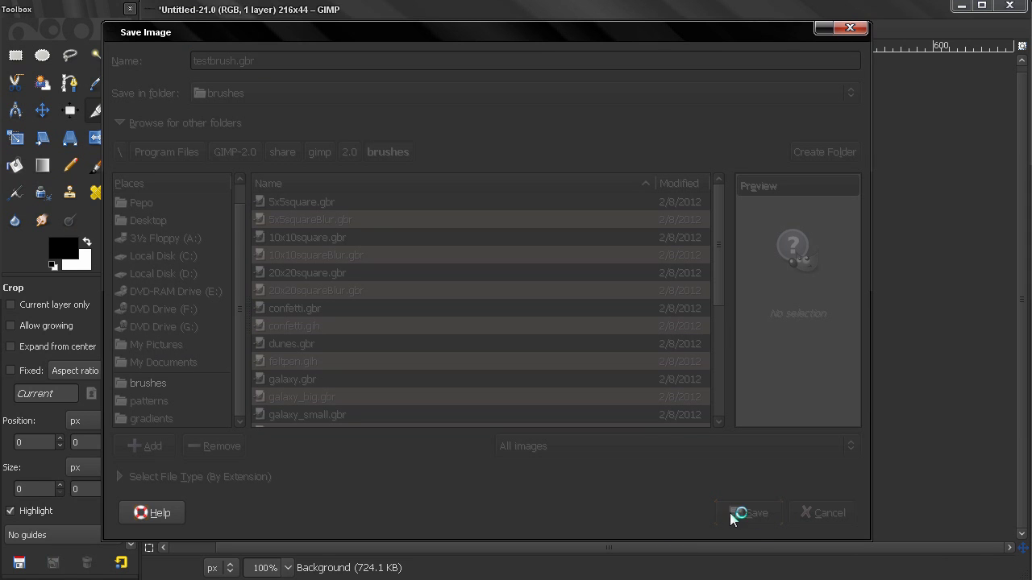
- Keep brush spacing at 25, change the description to 'test', and save the brush
{"action": "left_click_drag", "start_coordinate": [127, 76], "coordinate": [346, 130]}
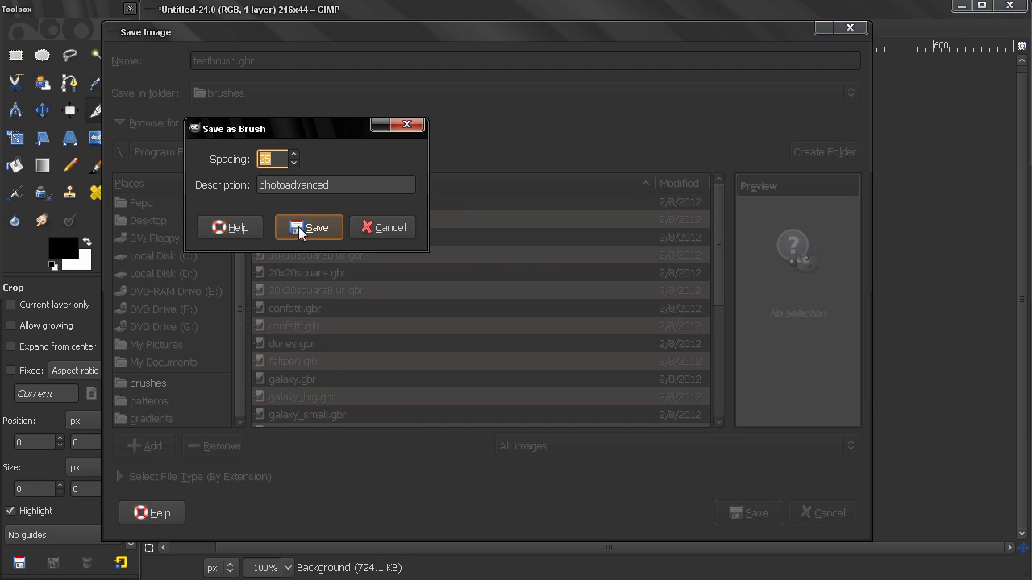
{"action": "key", "text": "Tab"}
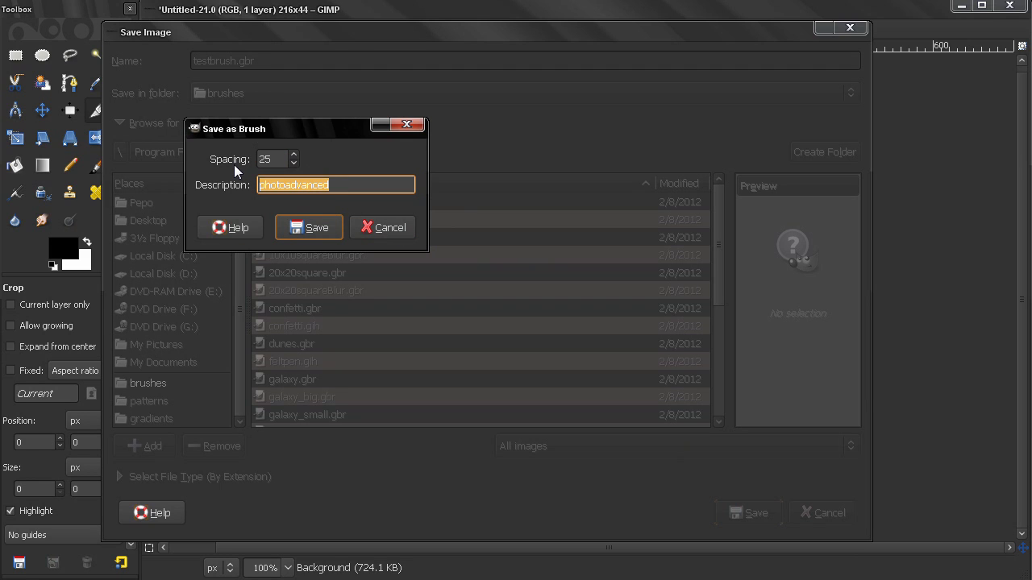
{"action": "key", "text": "BackSpace"}
{"action": "type", "text": "test"}
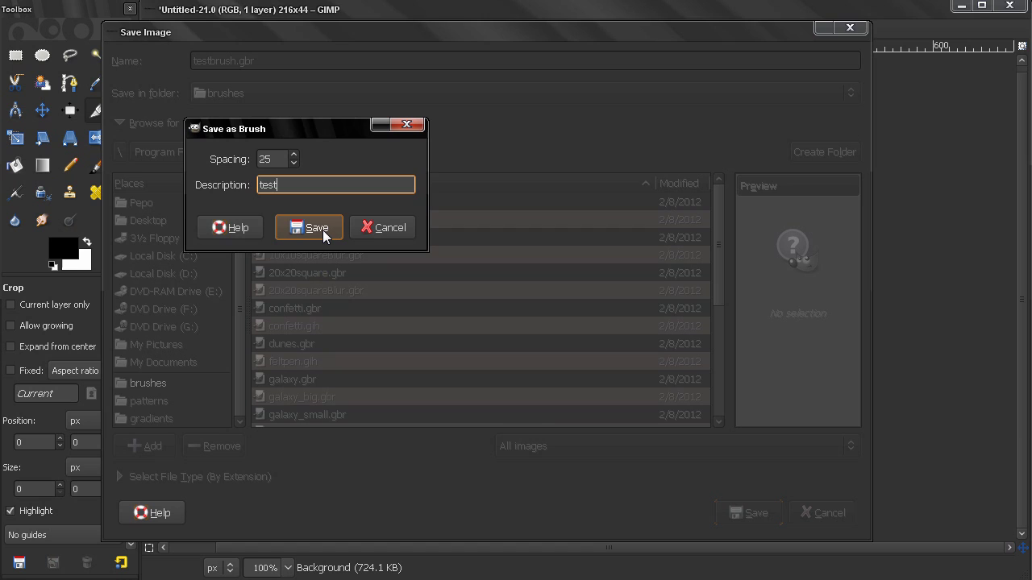
{"action": "left_click", "coordinate": [323, 230]}
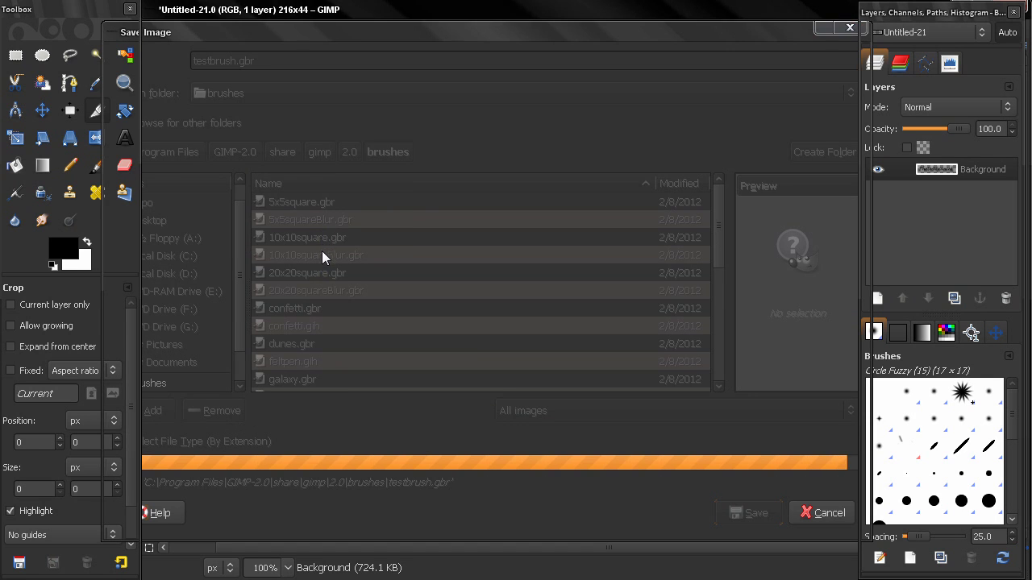
- Refresh the Brushes list and select the new test brush
{"action": "left_click", "coordinate": [1002, 559]}
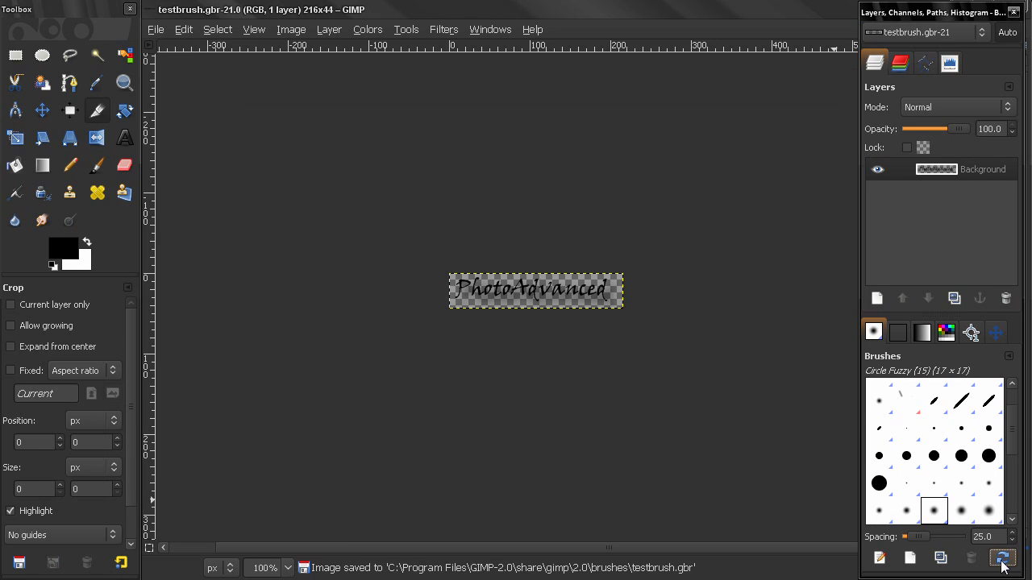
{"action": "left_click_drag", "start_coordinate": [1010, 428], "coordinate": [1015, 500]}
{"action": "left_click", "coordinate": [967, 515]}
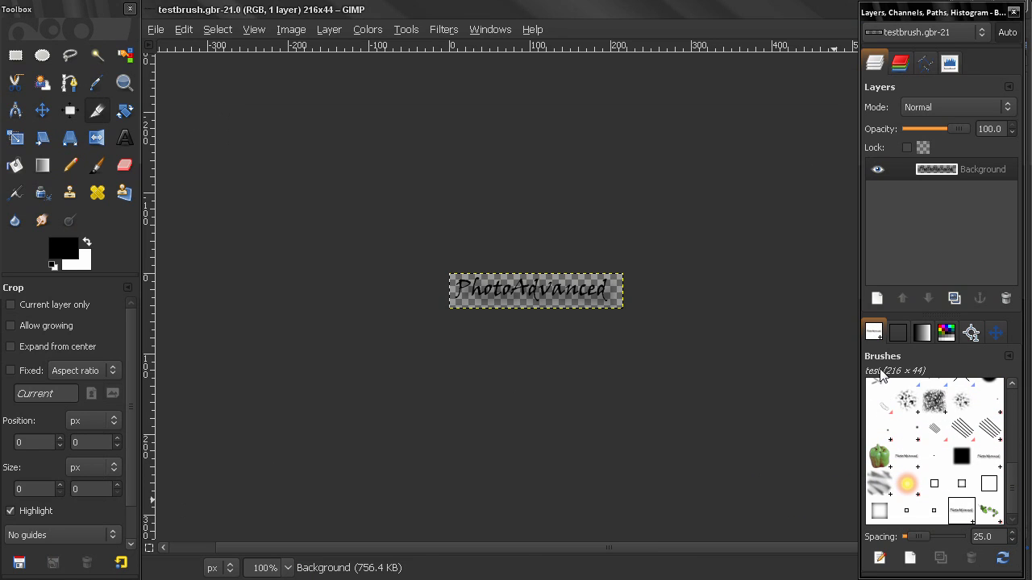
- Close the brush image and open the lake photo CIMG3526.jpg from recent files
{"action": "left_click", "coordinate": [154, 32]}
{"action": "left_click", "coordinate": [180, 267]}
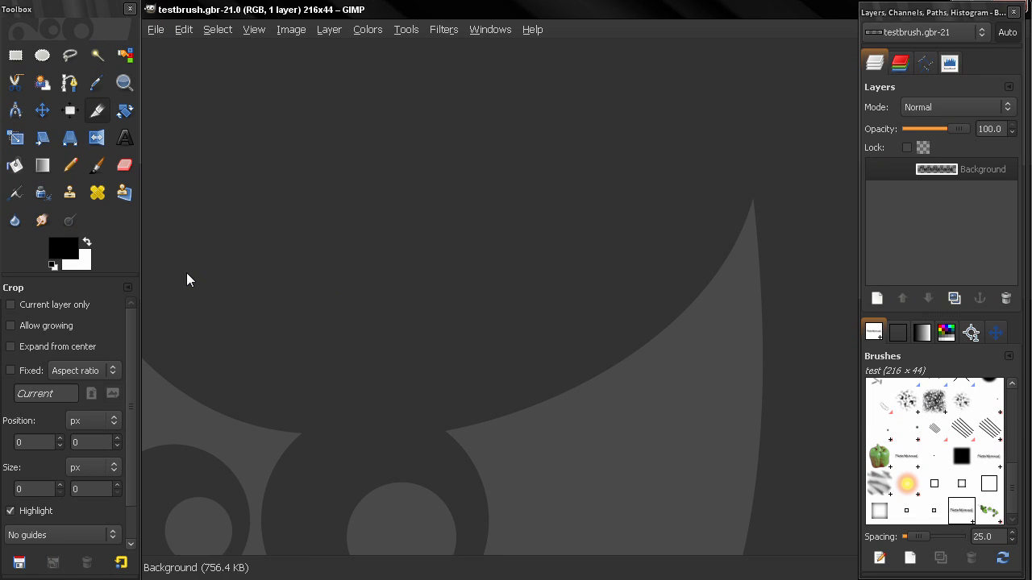
{"action": "left_click", "coordinate": [154, 30]}
{"action": "mouse_move", "coordinate": [191, 138]}
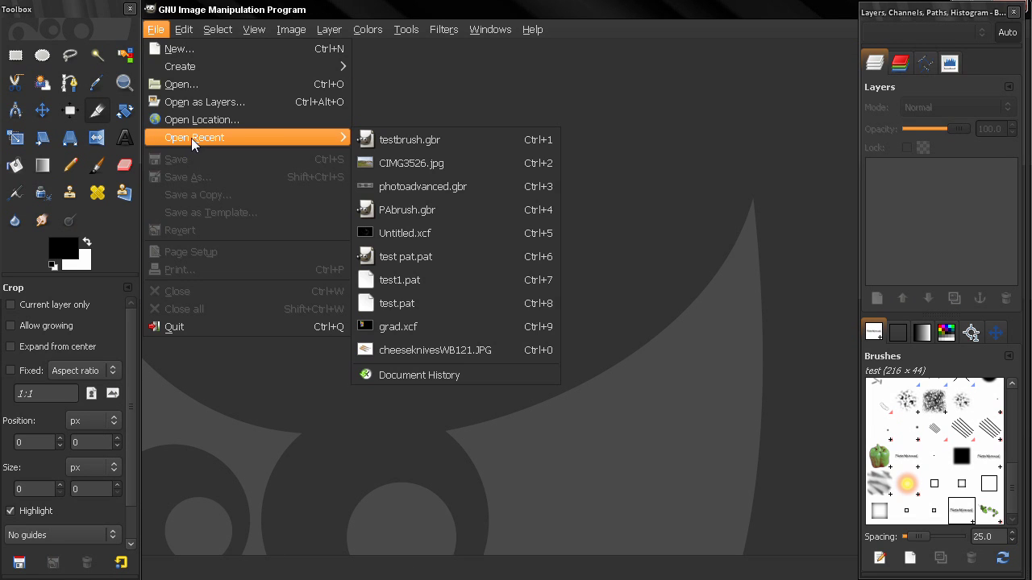
{"action": "left_click", "coordinate": [395, 156]}
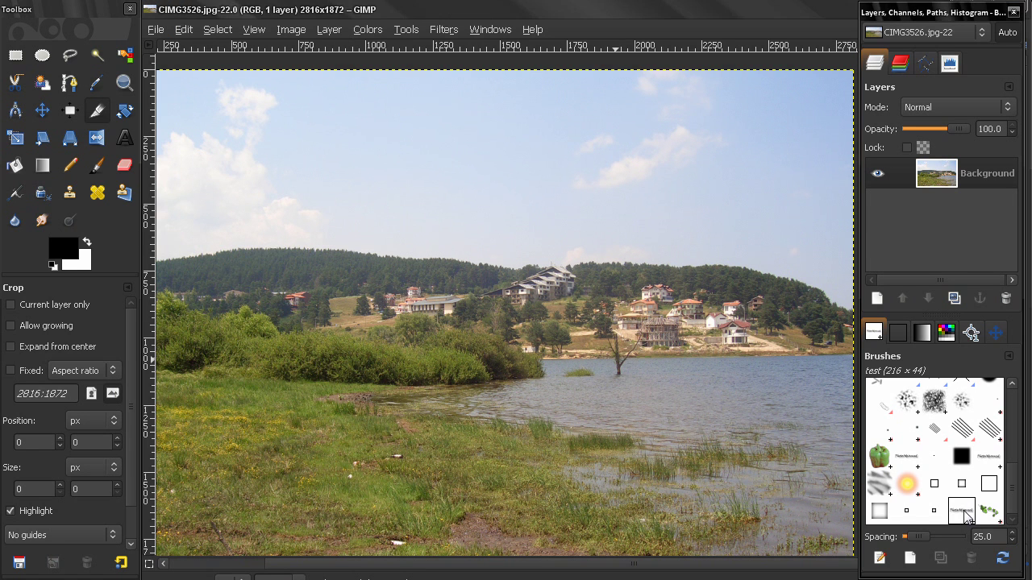
- Stamp three PhotoAdvanced signatures across the sky with the Paintbrush
{"action": "left_click", "coordinate": [97, 164]}
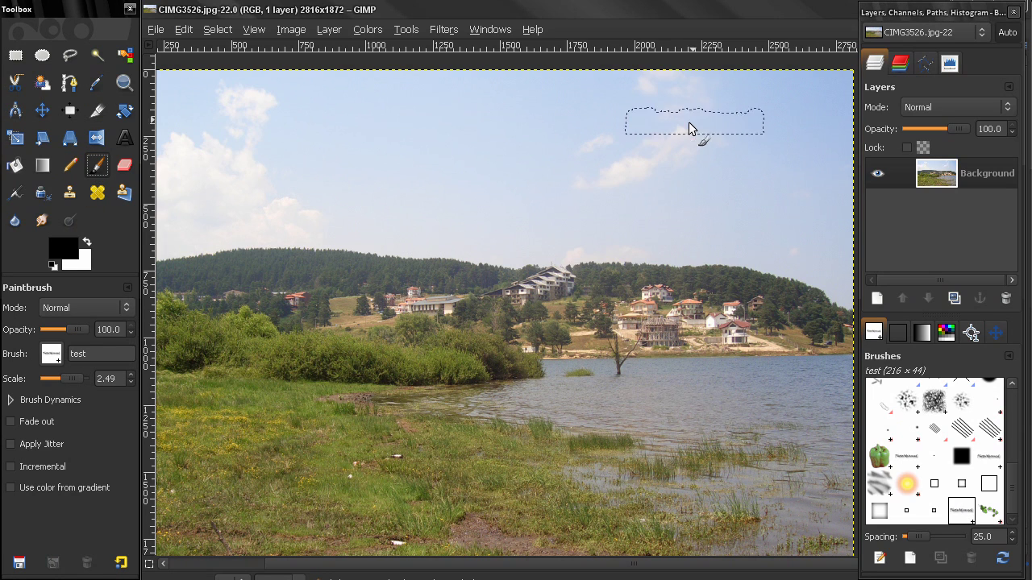
{"action": "left_click", "coordinate": [758, 100]}
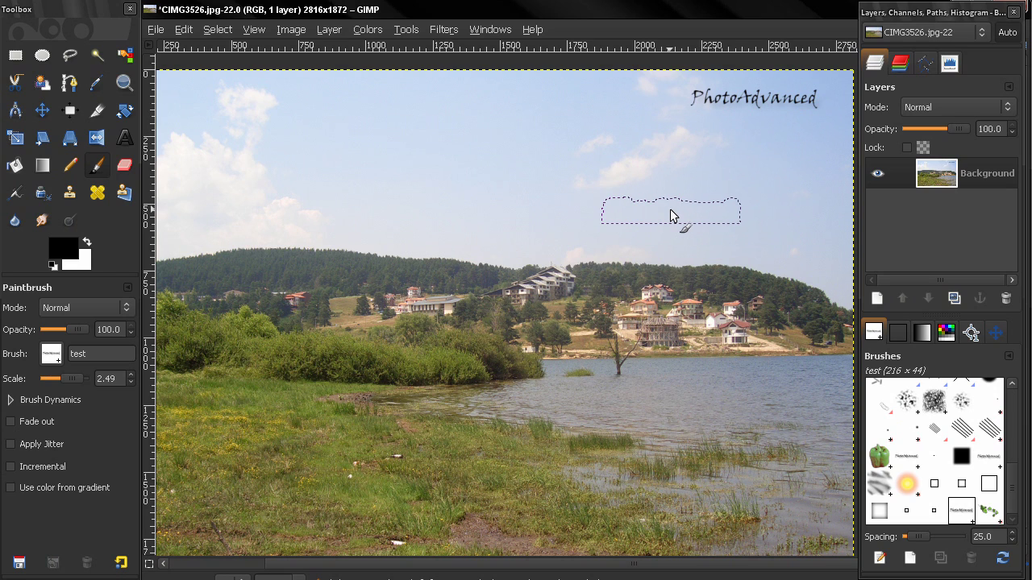
{"action": "left_click", "coordinate": [670, 209]}
{"action": "left_click", "coordinate": [582, 163]}
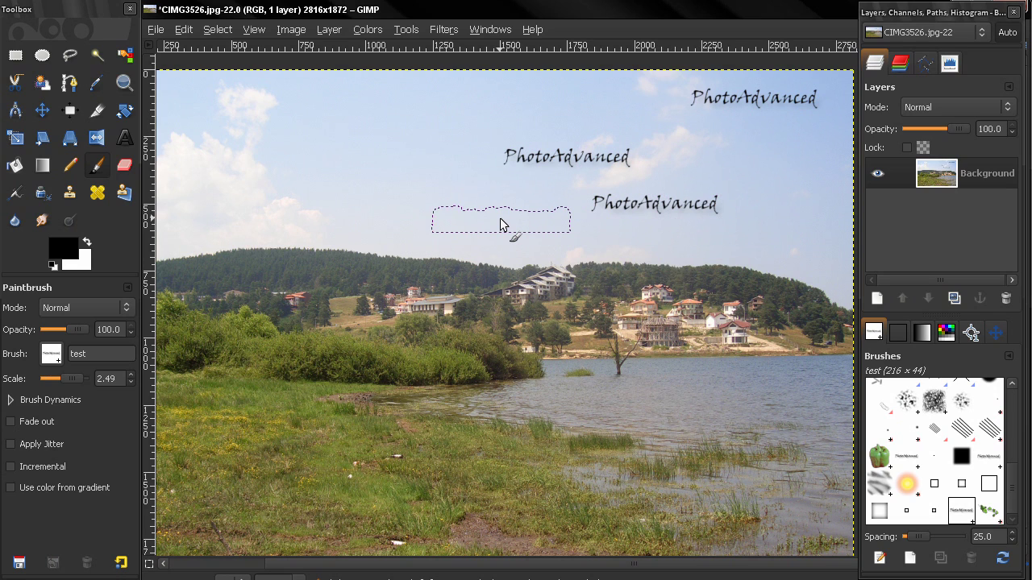